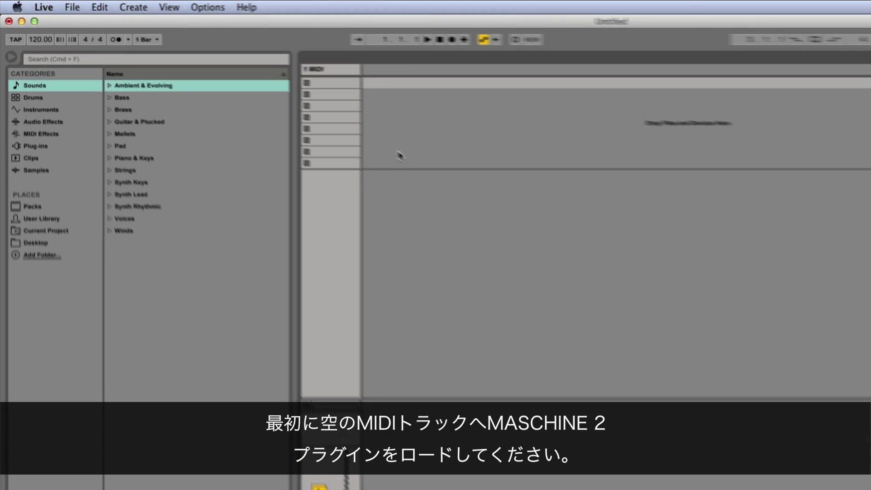
# Step: Load Maschine 2 from the browser's Plug-ins > VST > VST folder onto the 1 MIDI track
pyautogui.click(31, 165)
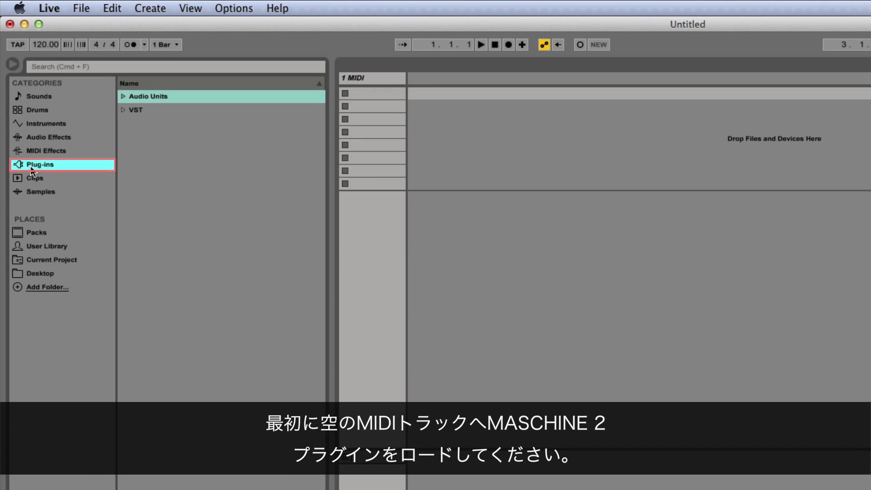
pyautogui.click(124, 110)
pyautogui.click(131, 124)
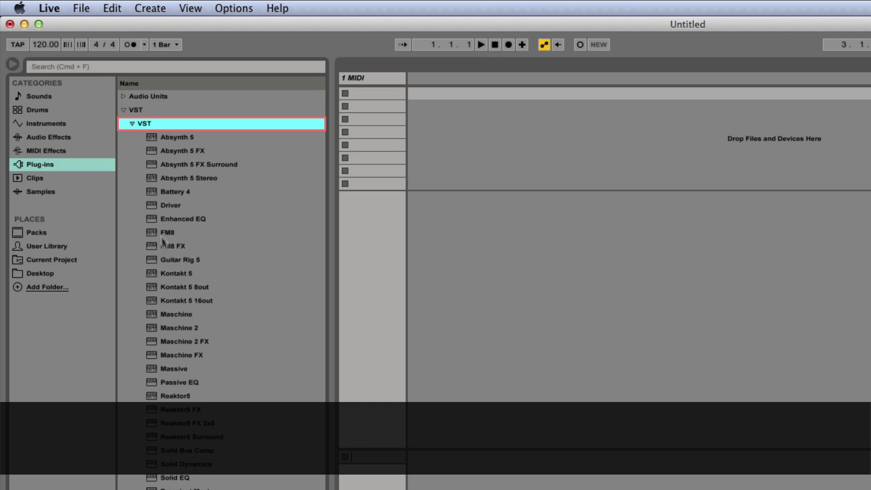
pyautogui.click(177, 327)
pyautogui.moveTo(170, 331); pyautogui.dragTo(384, 72)
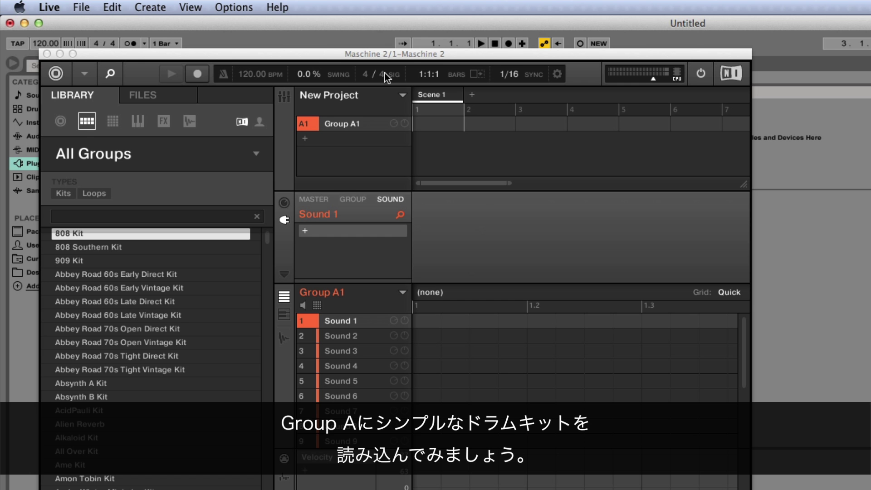
# Step: Load the 808 Southern Kit into Group A1 and play its pattern once in Live, then stop
pyautogui.doubleClick(96, 248)
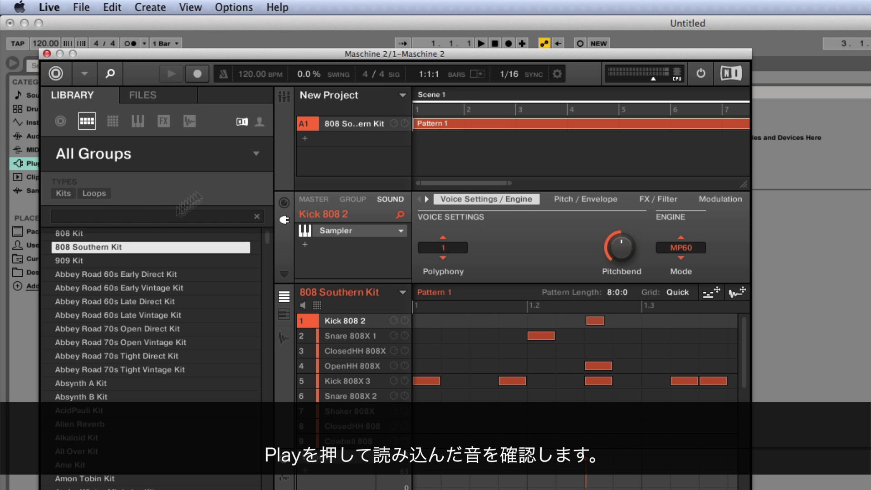
pyautogui.click(481, 42)
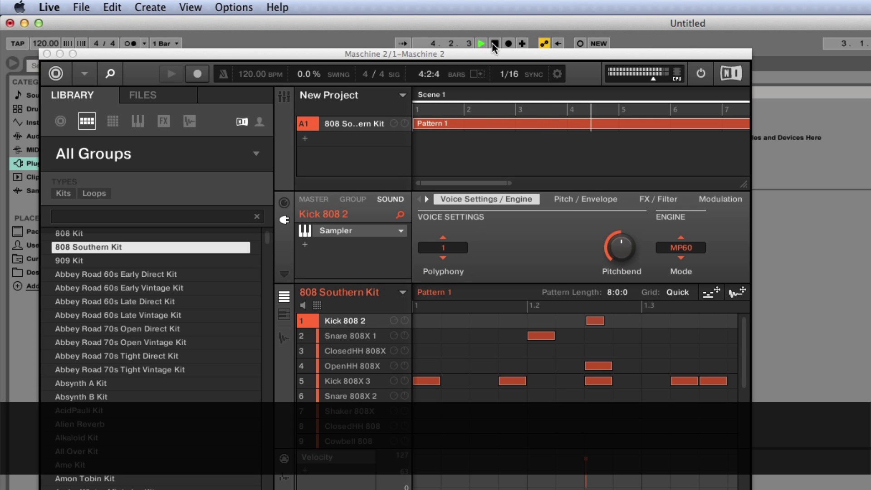
pyautogui.click(494, 45)
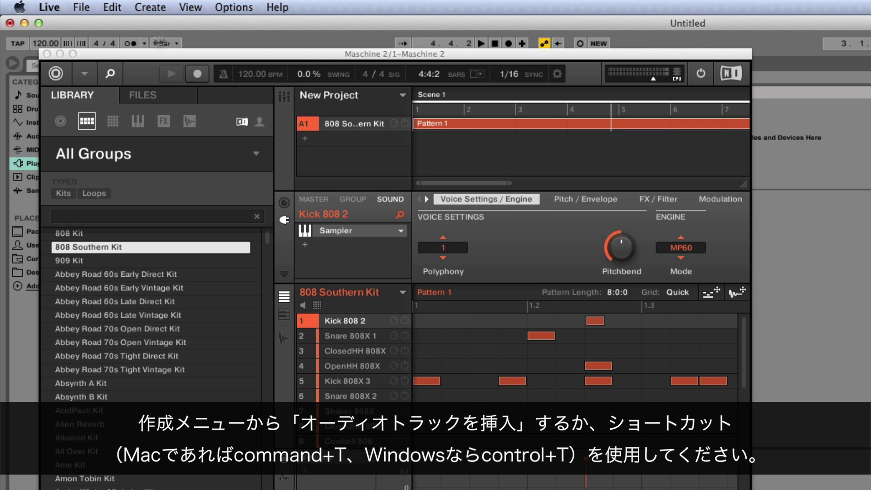
# Step: Close the Maschine 2 window and insert fifteen audio tracks, 2 Audio through 16 Audio, using Cmd+T
pyautogui.click(46, 53)
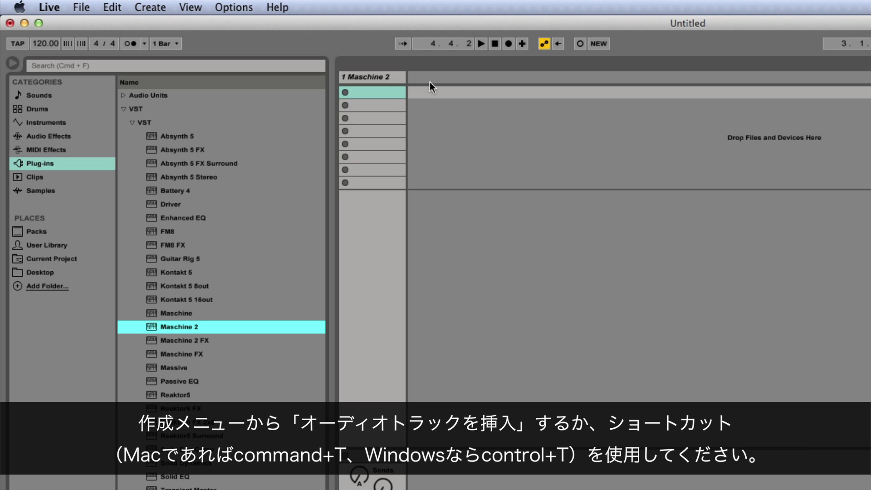
pyautogui.click(161, 7)
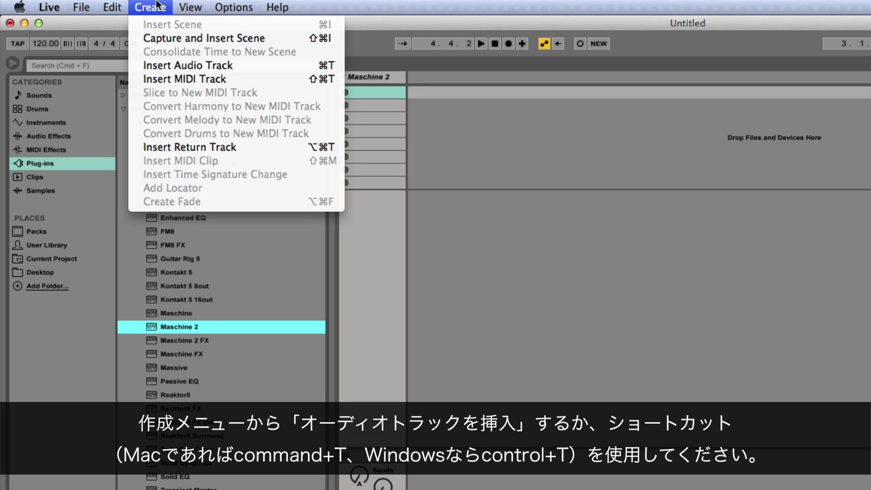
pyautogui.click(179, 67)
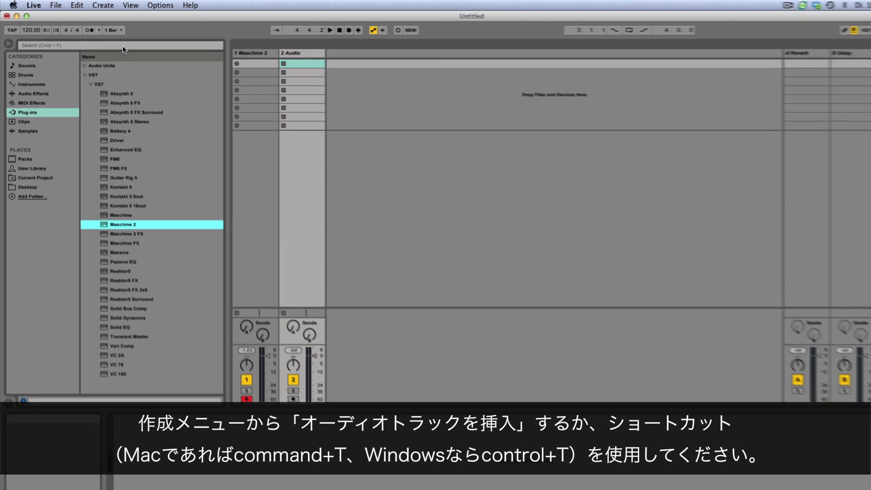
pyautogui.press('super+t')
pyautogui.press('super+t')
pyautogui.press('super+t')
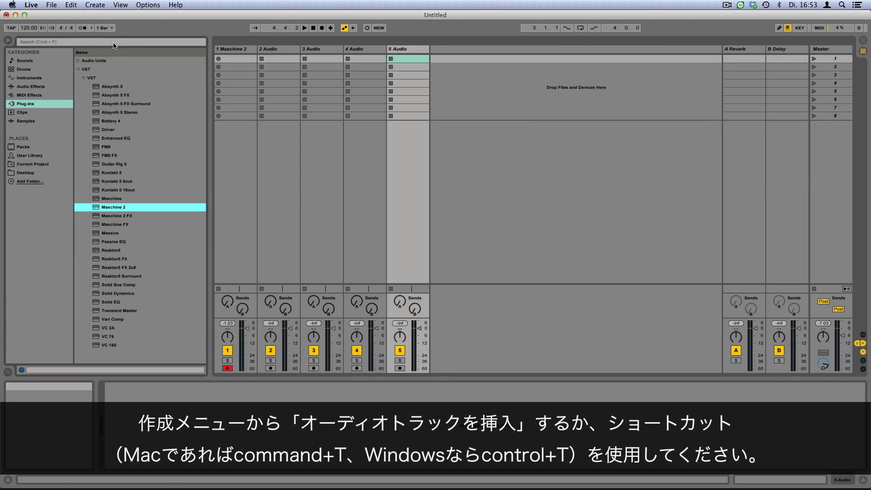
pyautogui.press('super+t')
pyautogui.press('super+t')
pyautogui.press('super+t')
pyautogui.press('super+t')
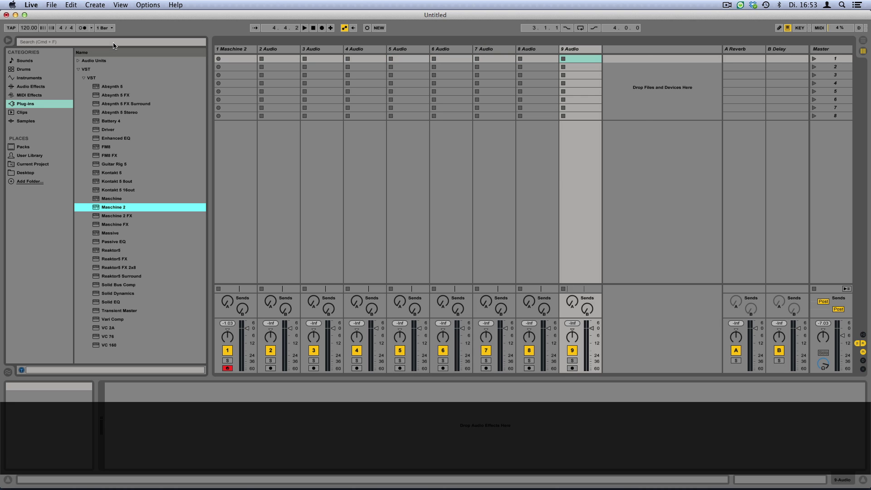
pyautogui.press('super+t')
pyautogui.press('super+t')
pyautogui.press('super+t')
pyautogui.press('super+t')
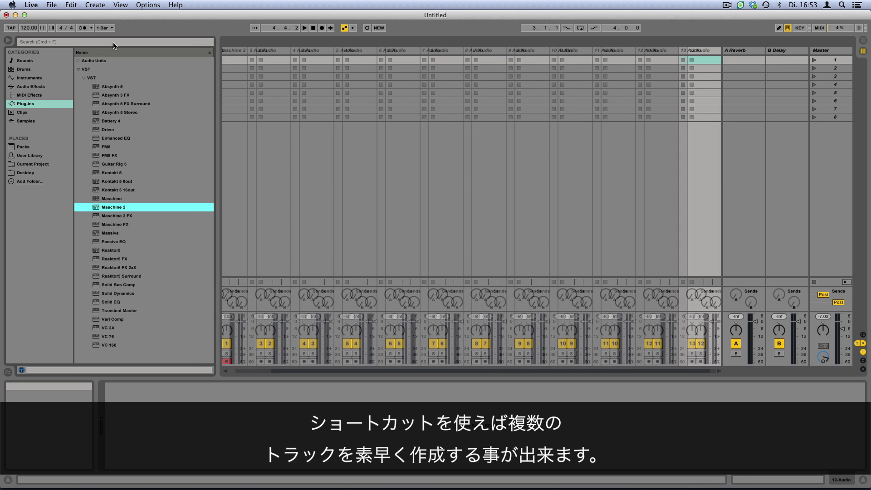
pyautogui.press('super+t')
pyautogui.press('super+t')
pyautogui.press('super+t')
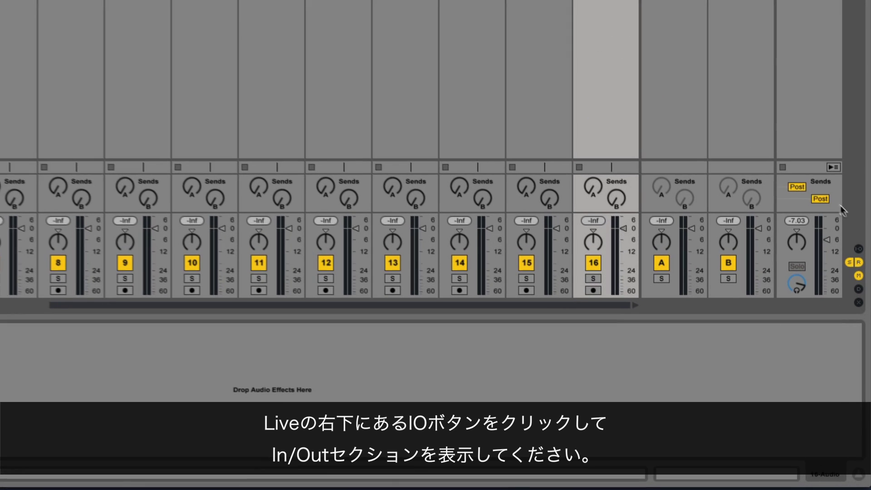
# Step: Show the In/Out routing section with the IO button at the Session view's right edge
pyautogui.click(858, 246)
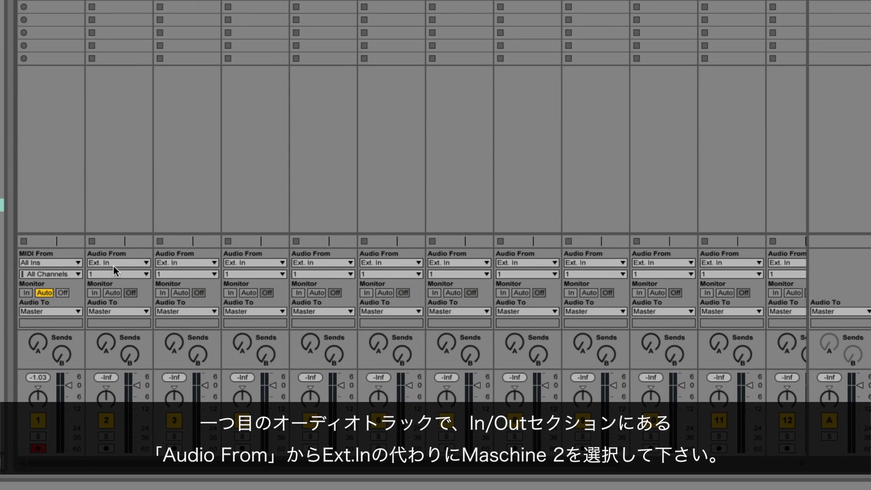
# Step: Set track 2's Audio From to 1-Maschine 2 with input channel Maschine Out 2
pyautogui.click(113, 266)
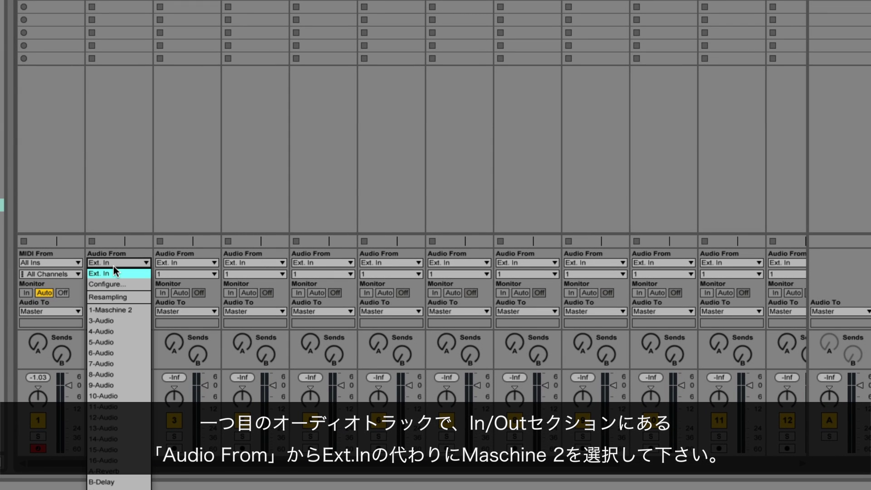
pyautogui.click(111, 311)
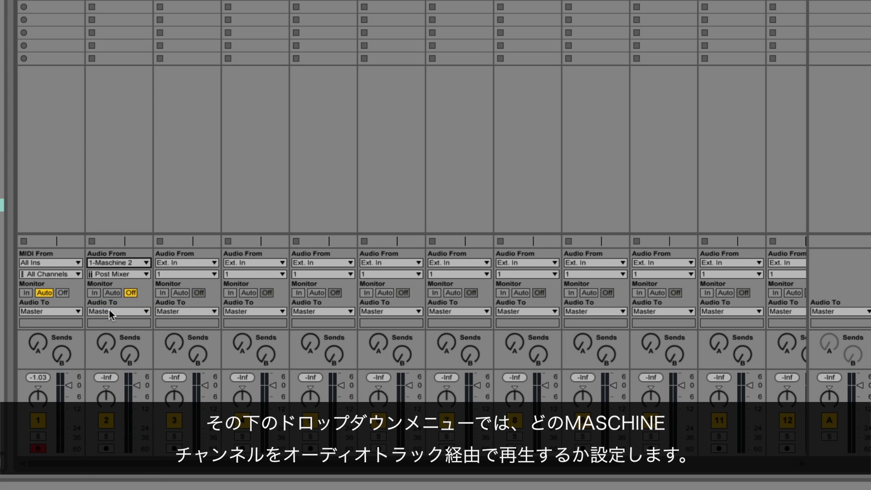
pyautogui.click(143, 274)
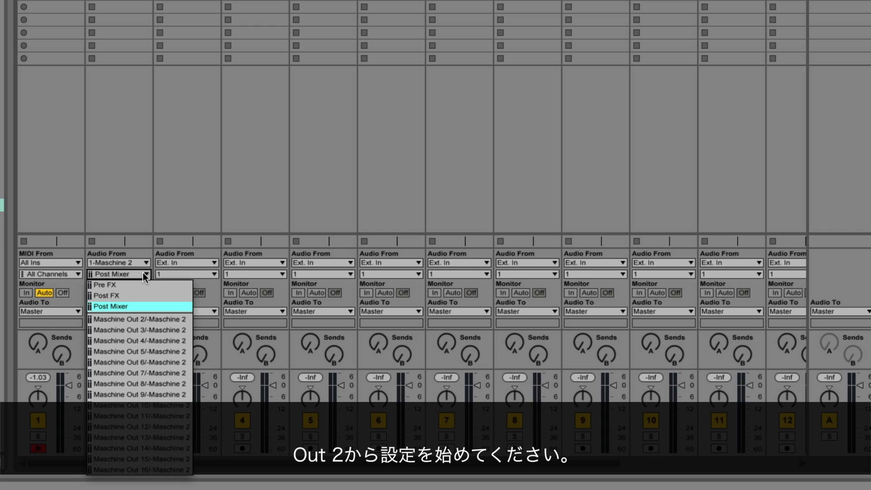
pyautogui.click(146, 319)
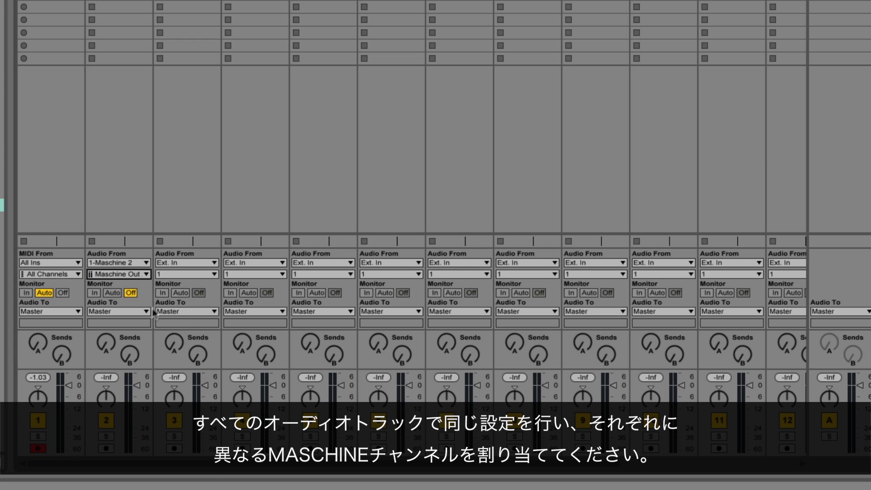
# Step: Route tracks 3, 4 and 5 from 1-Maschine 2, each on its own Maschine Out channel
pyautogui.click(201, 264)
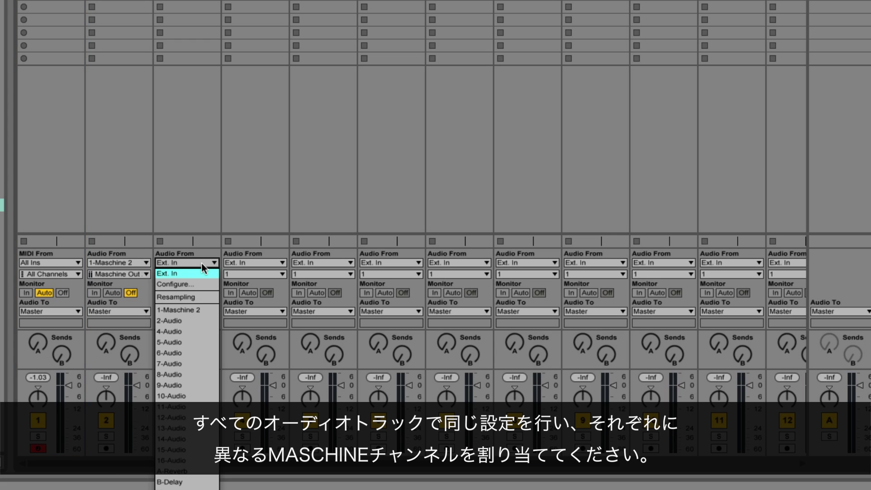
pyautogui.click(192, 312)
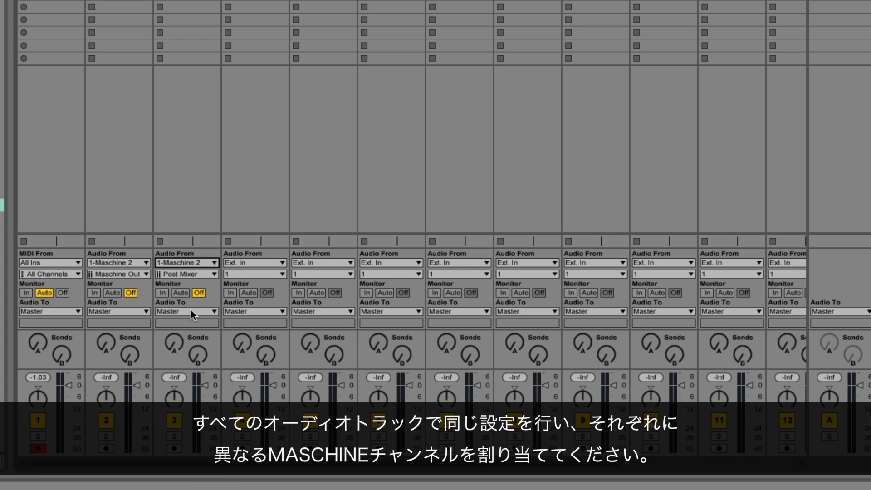
pyautogui.click(213, 275)
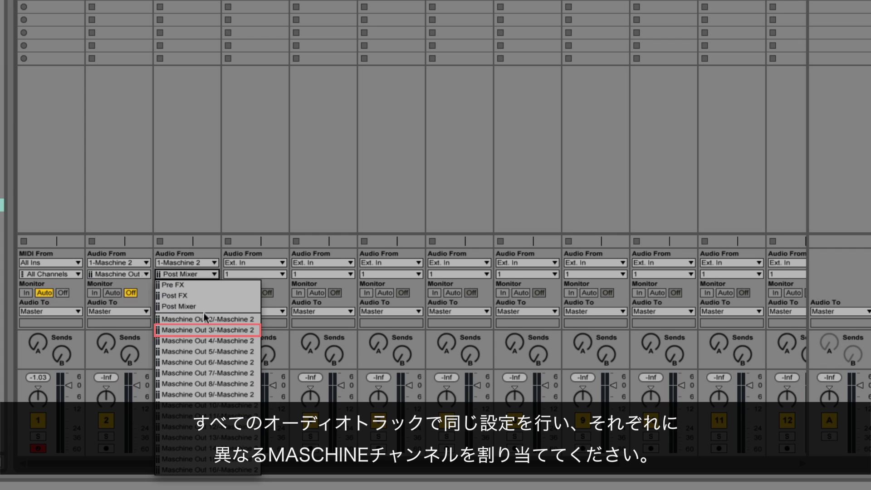
pyautogui.click(203, 329)
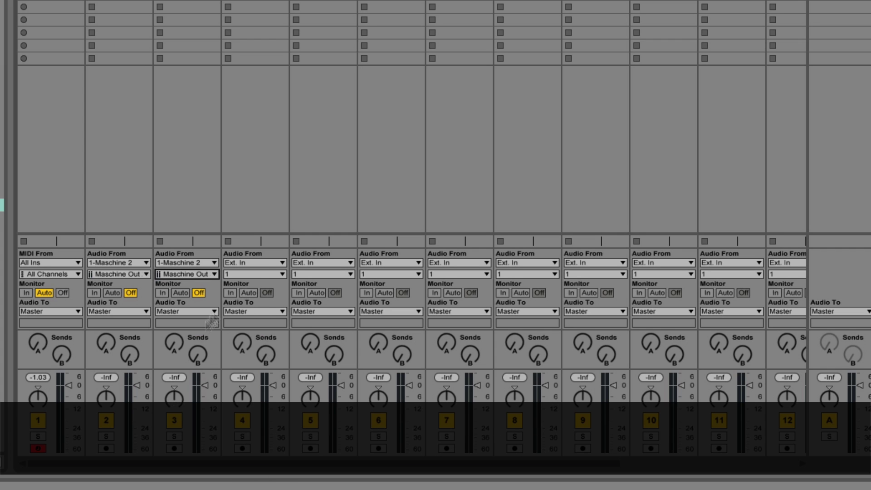
pyautogui.click(270, 263)
pyautogui.click(256, 310)
pyautogui.click(274, 274)
pyautogui.click(272, 341)
pyautogui.click(322, 263)
pyautogui.click(316, 308)
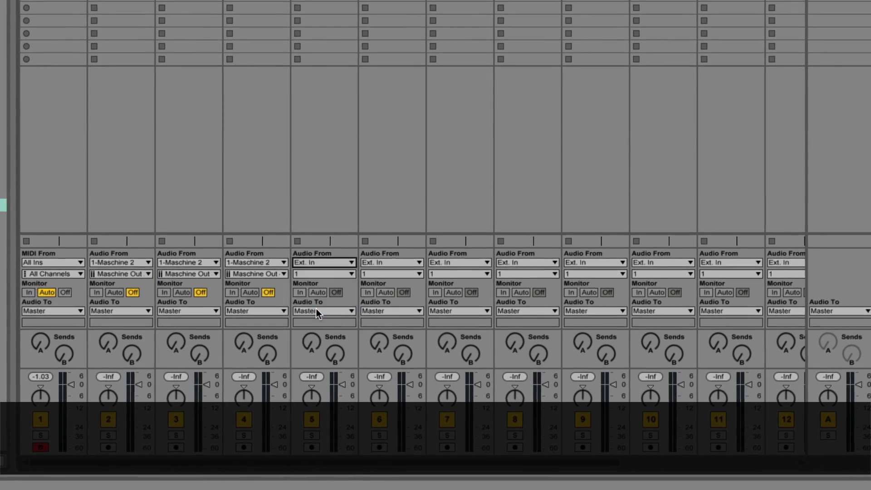
pyautogui.click(323, 275)
# Step: Route tracks 6, 7 and 8 from 1-Maschine 2, each on its own Maschine Out channel
pyautogui.click(345, 351)
pyautogui.click(378, 263)
pyautogui.click(384, 309)
pyautogui.click(391, 273)
pyautogui.click(394, 362)
pyautogui.click(461, 262)
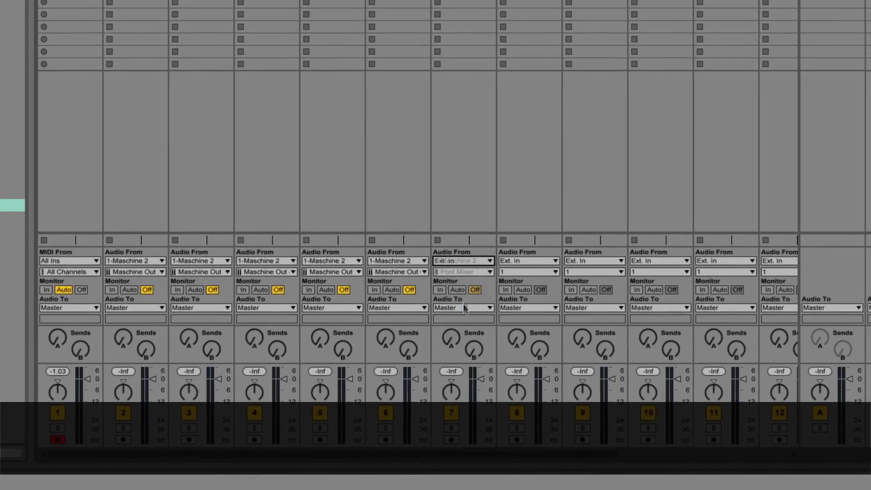
pyautogui.click(449, 309)
pyautogui.click(463, 373)
pyautogui.click(528, 262)
pyautogui.click(517, 309)
pyautogui.click(531, 270)
# Step: Route tracks 9 and 10 from 1-Maschine 2, each on its own Maschine Out channel
pyautogui.click(531, 384)
pyautogui.click(593, 258)
pyautogui.click(591, 270)
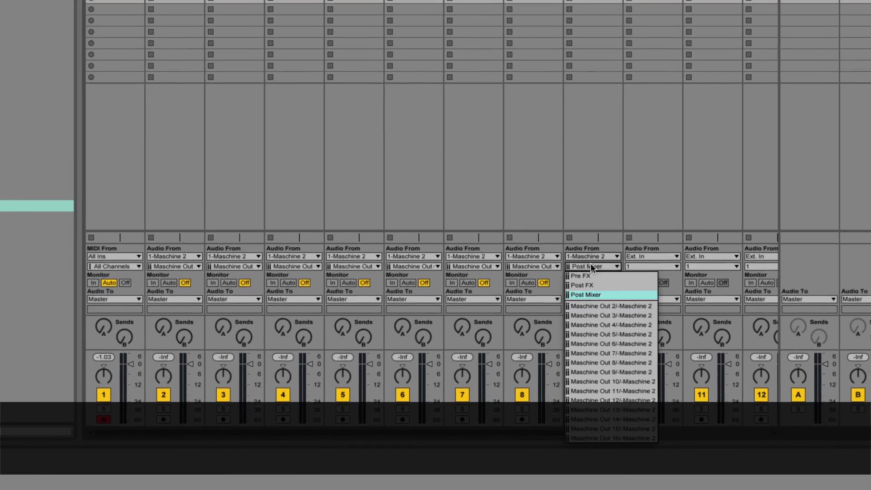
pyautogui.click(592, 395)
pyautogui.click(656, 259)
pyautogui.click(647, 308)
pyautogui.click(656, 269)
pyautogui.click(665, 368)
# Step: Route tracks 11 and 12 from 1-Maschine 2, each on its own Maschine Out channel
pyautogui.click(701, 253)
pyautogui.click(694, 309)
pyautogui.click(701, 262)
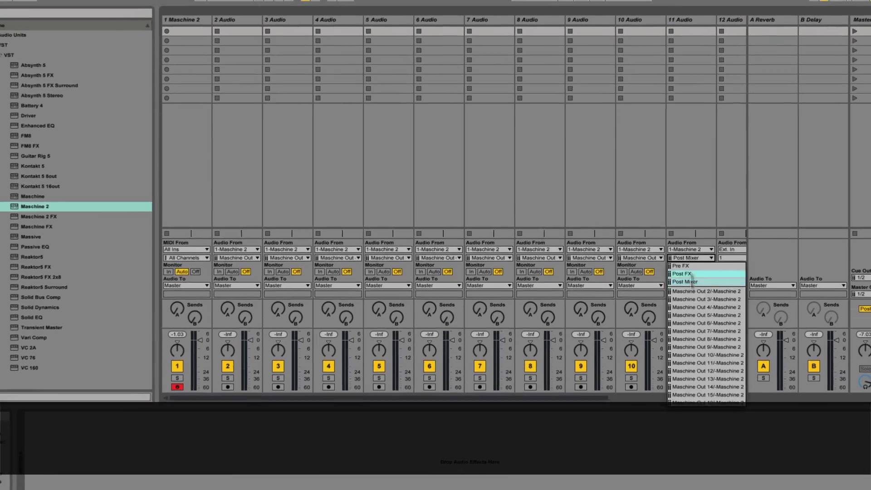
pyautogui.click(720, 376)
pyautogui.click(746, 253)
pyautogui.click(740, 309)
pyautogui.click(721, 255)
pyautogui.click(736, 354)
# Step: Add more audio tracks and route tracks 13 and 14 from their own Maschine Out channels
pyautogui.press('super+t')
pyautogui.press('super+t')
pyautogui.press('super+t')
pyautogui.press('super+t')
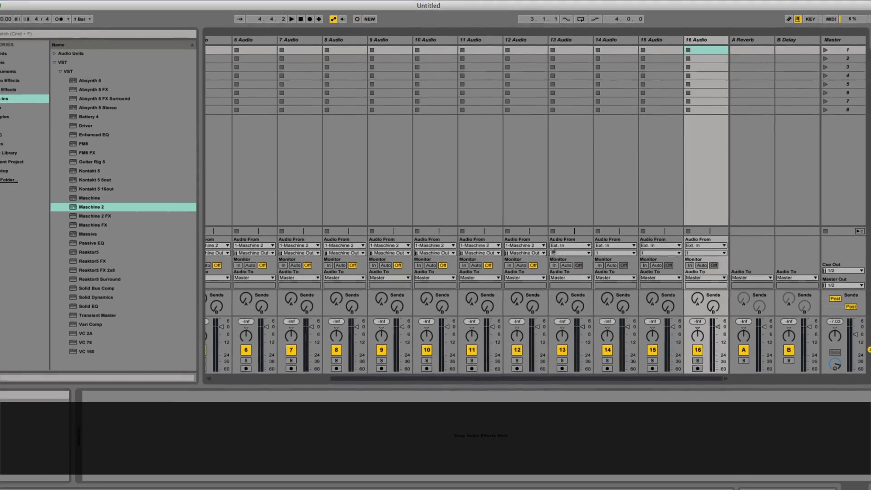
pyautogui.click(570, 247)
pyautogui.click(565, 291)
pyautogui.click(571, 255)
pyautogui.click(583, 351)
pyautogui.click(613, 244)
pyautogui.click(608, 289)
pyautogui.click(613, 251)
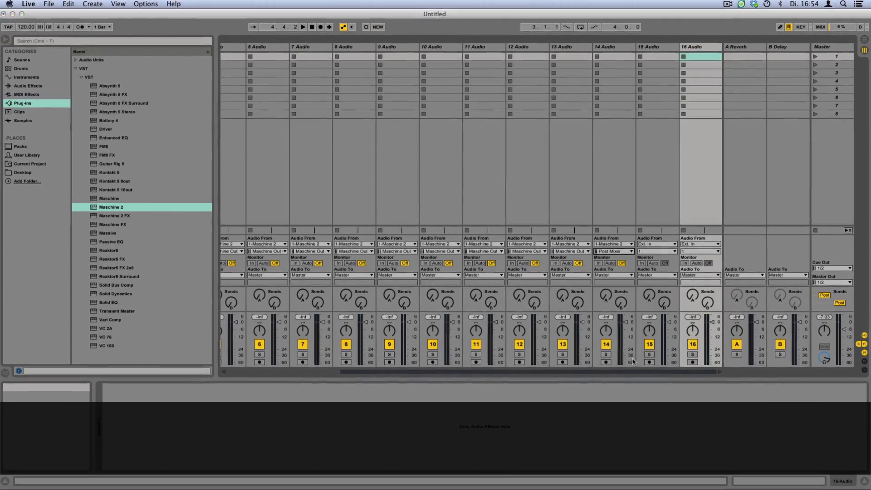
pyautogui.click(628, 357)
# Step: Route track 15 from its own Maschine Out channel and set track 16's source to 1-Maschine 2
pyautogui.click(657, 245)
pyautogui.click(652, 289)
pyautogui.click(659, 253)
pyautogui.click(669, 369)
pyautogui.click(701, 245)
pyautogui.click(696, 289)
pyautogui.click(701, 252)
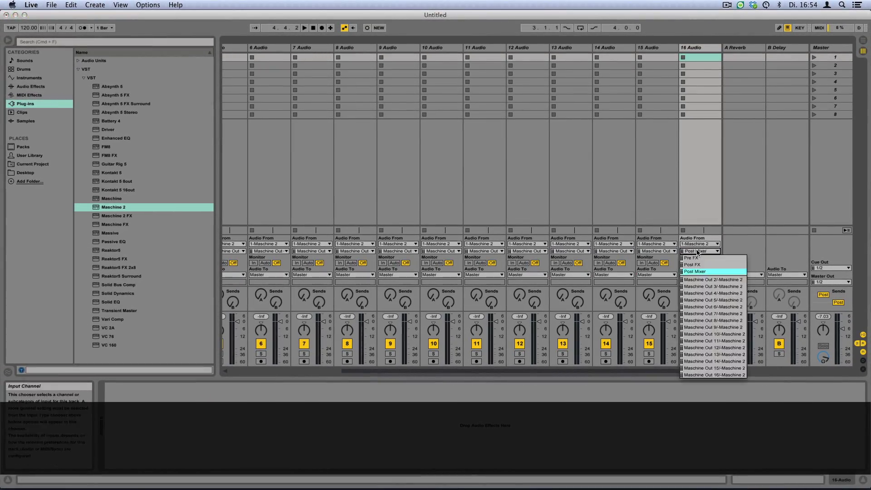
# Step: Route Maschine Out 16 into track 16 and set monitoring to In on tracks 16 down to 10
pyautogui.click(702, 376)
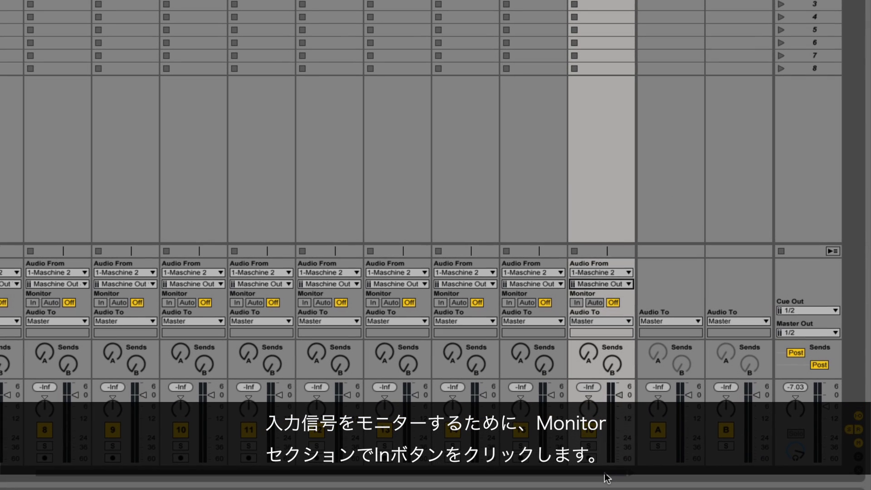
pyautogui.click(577, 302)
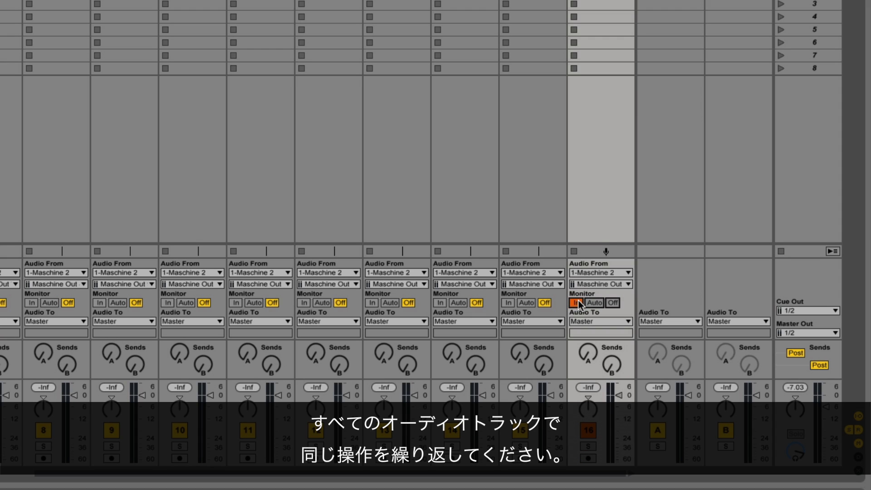
pyautogui.click(509, 303)
pyautogui.click(440, 303)
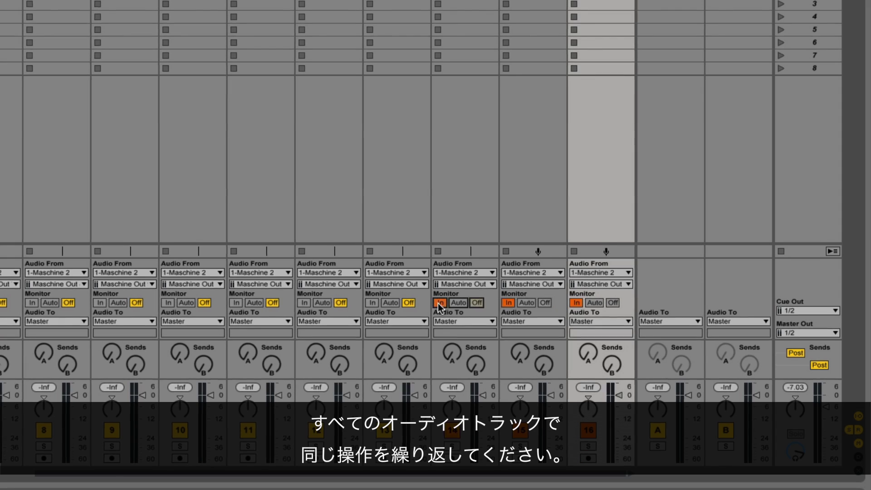
pyautogui.click(372, 303)
pyautogui.click(305, 303)
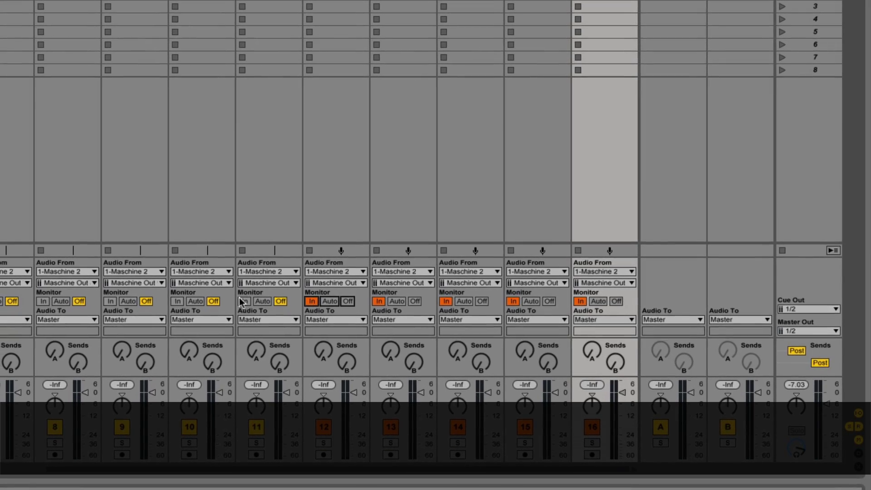
pyautogui.click(243, 301)
pyautogui.click(177, 302)
# Step: Set monitoring to In on tracks 9 down to 2
pyautogui.click(110, 301)
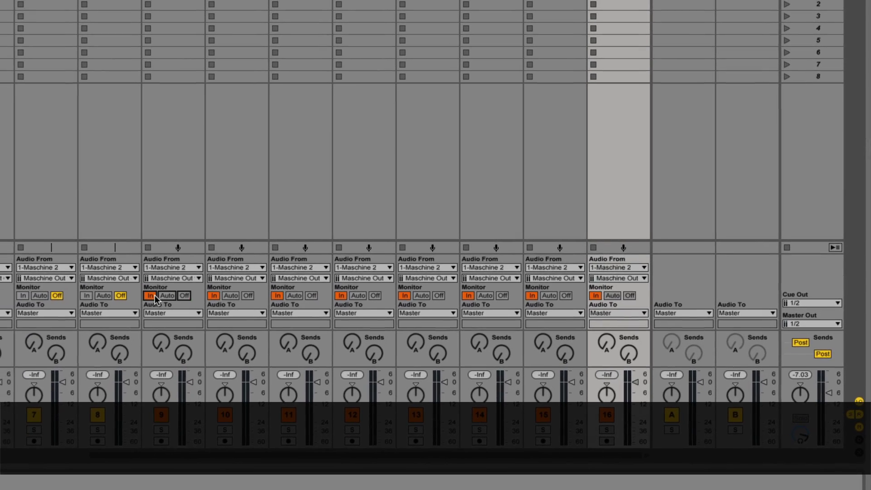
pyautogui.click(86, 296)
pyautogui.click(22, 295)
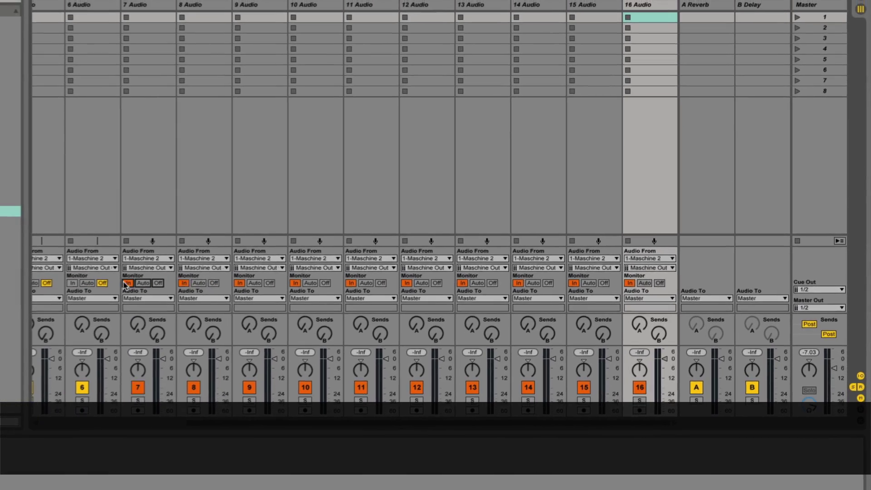
pyautogui.click(73, 283)
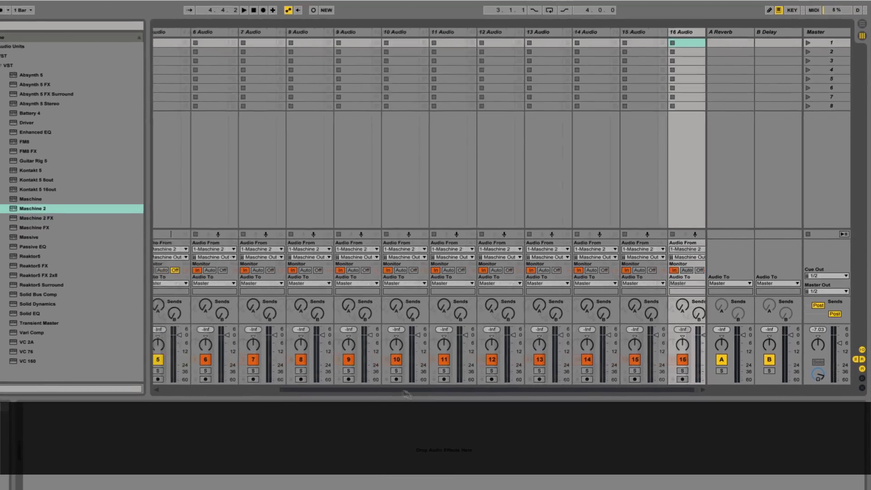
pyautogui.moveTo(406, 394); pyautogui.dragTo(287, 392)
pyautogui.click(350, 270)
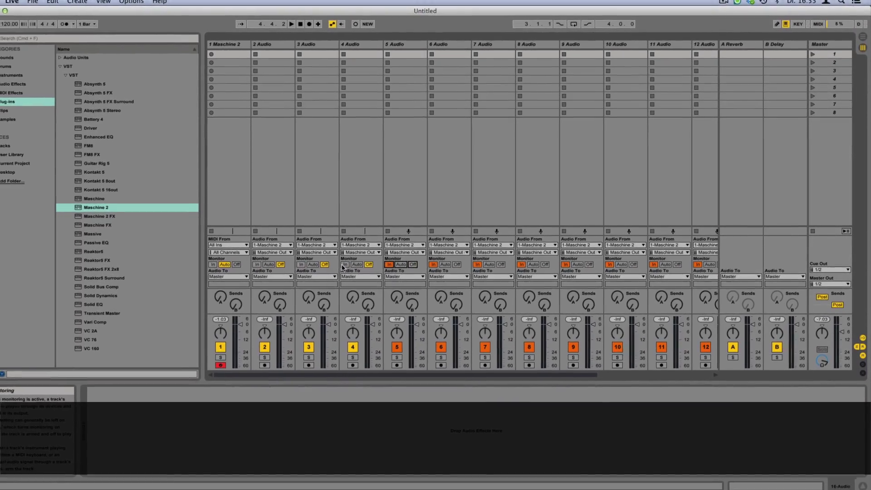
pyautogui.click(345, 264)
pyautogui.click(301, 265)
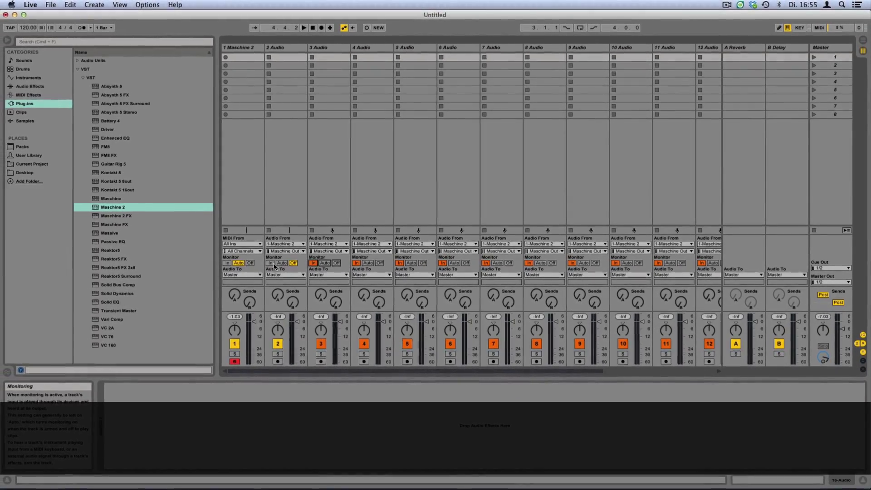
pyautogui.click(271, 263)
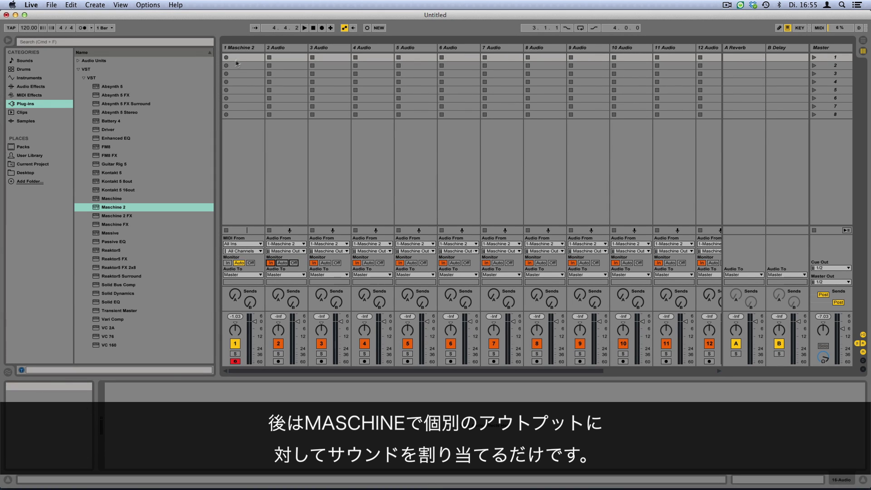
# Step: Reopen the Maschine 2 plug-in window from the Maschine 2 track's devices
pyautogui.click(244, 47)
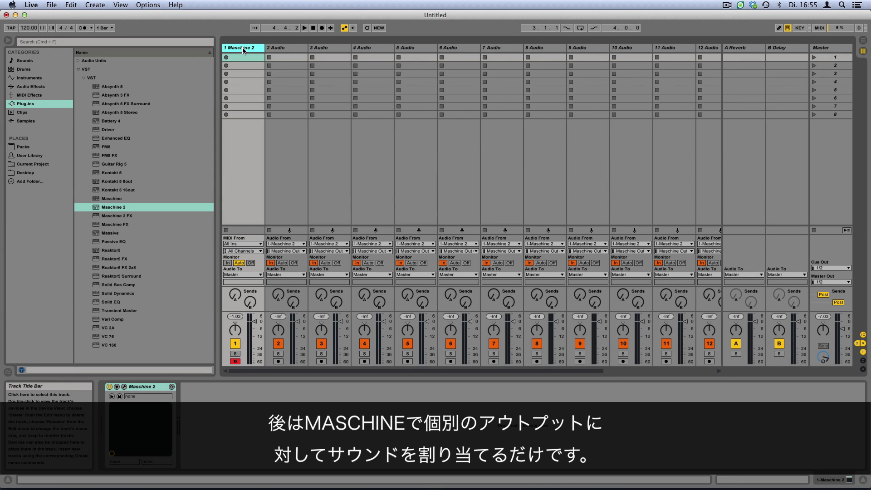
pyautogui.click(124, 387)
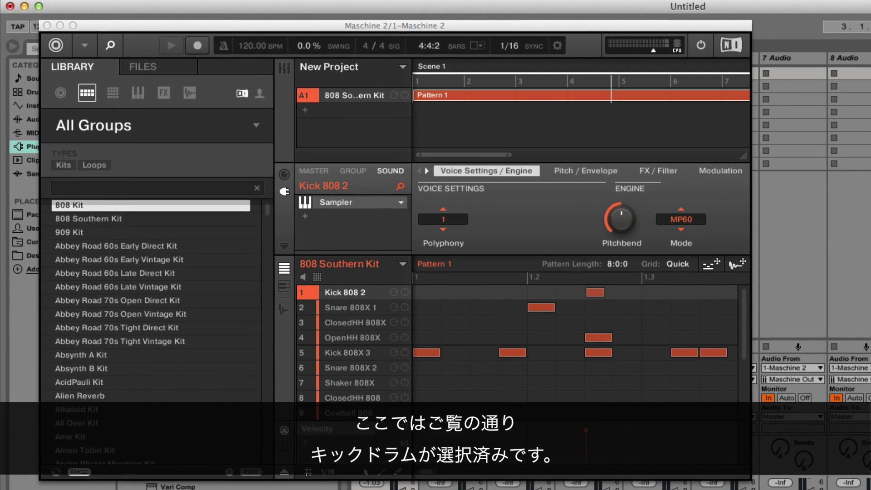
pyautogui.click(365, 294)
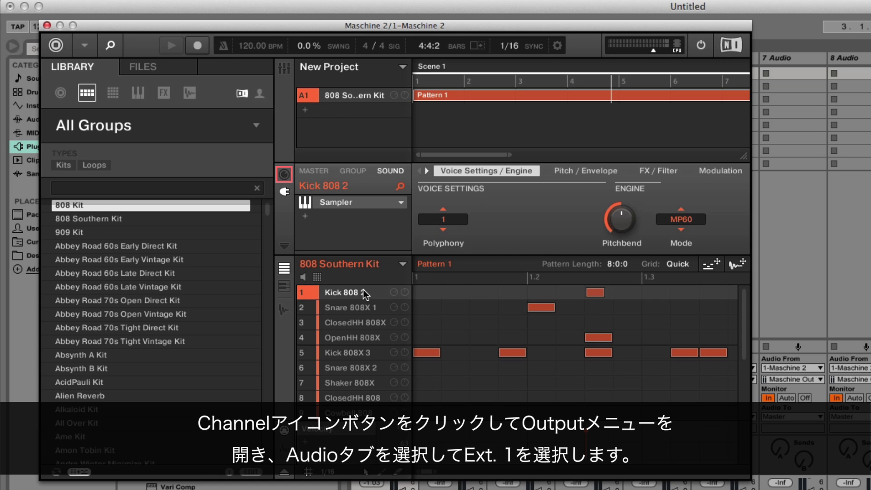
# Step: Change Kick 808 2's audio output destination from Group to Ext. 1
pyautogui.click(285, 175)
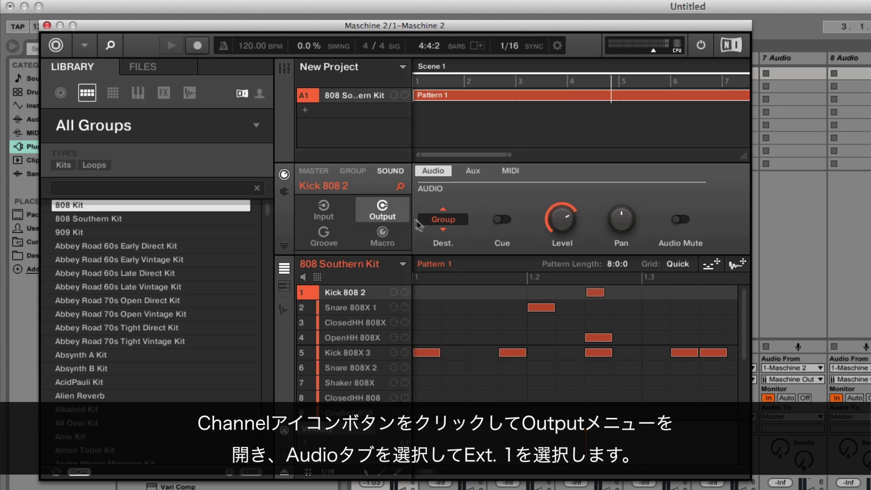
pyautogui.click(441, 221)
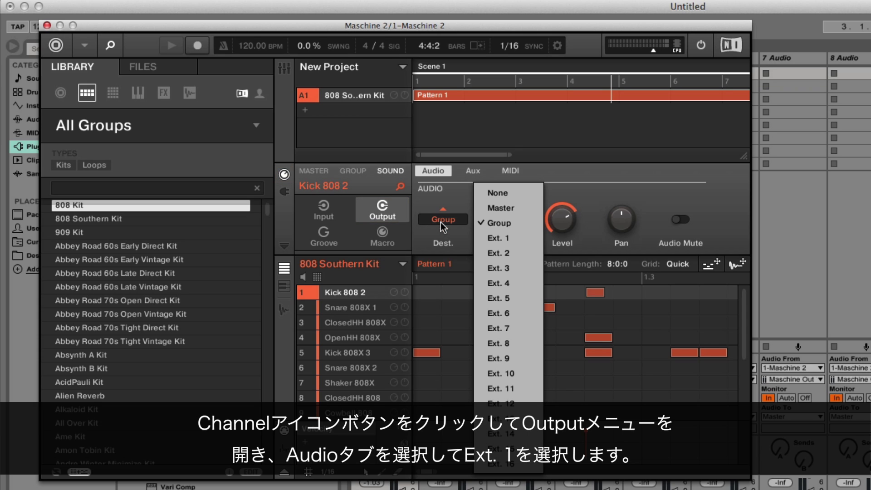
pyautogui.click(487, 240)
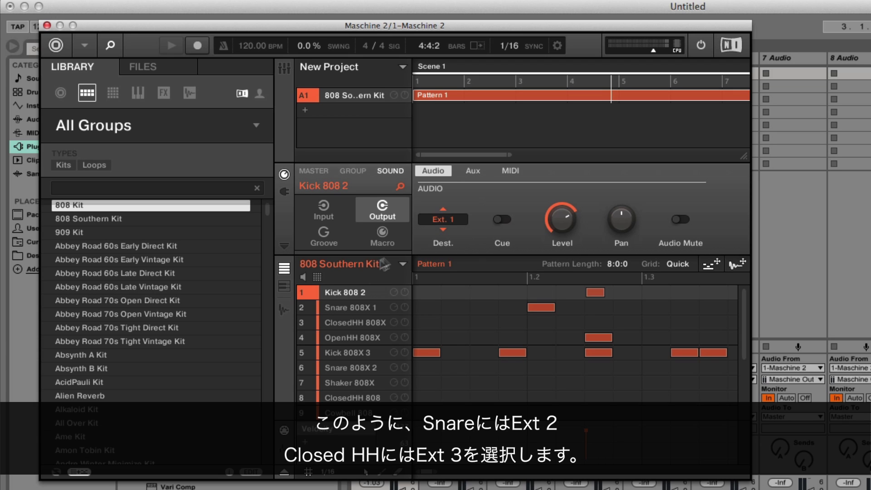
# Step: Route Snare 808X 1, ClosedHH 808X, OpenHH 808X and Kick 808X 3 to Ext. 2–5
pyautogui.click(341, 309)
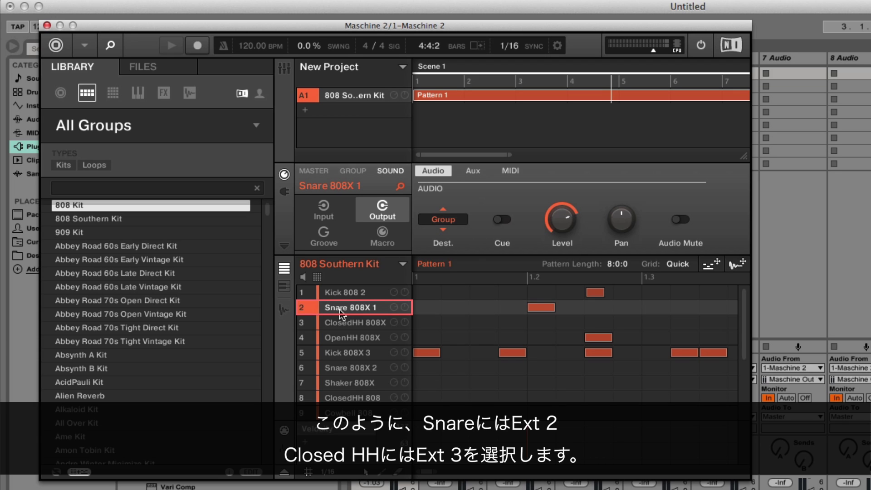
pyautogui.click(443, 221)
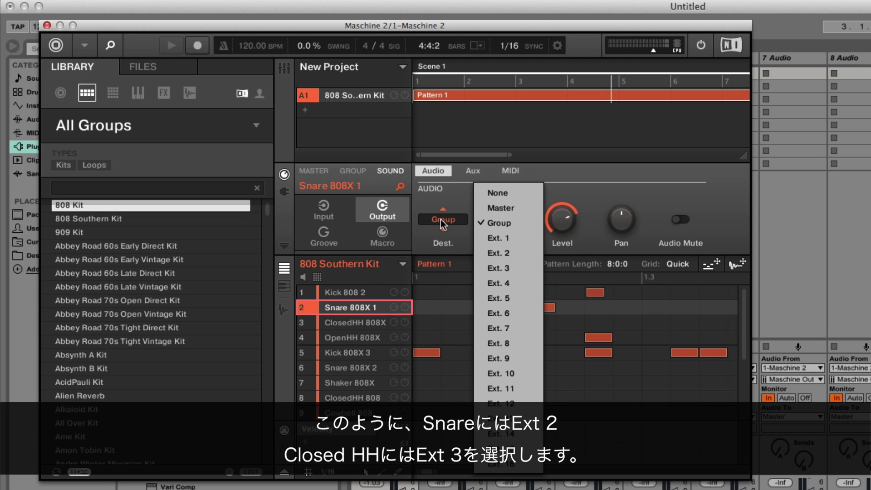
pyautogui.click(481, 255)
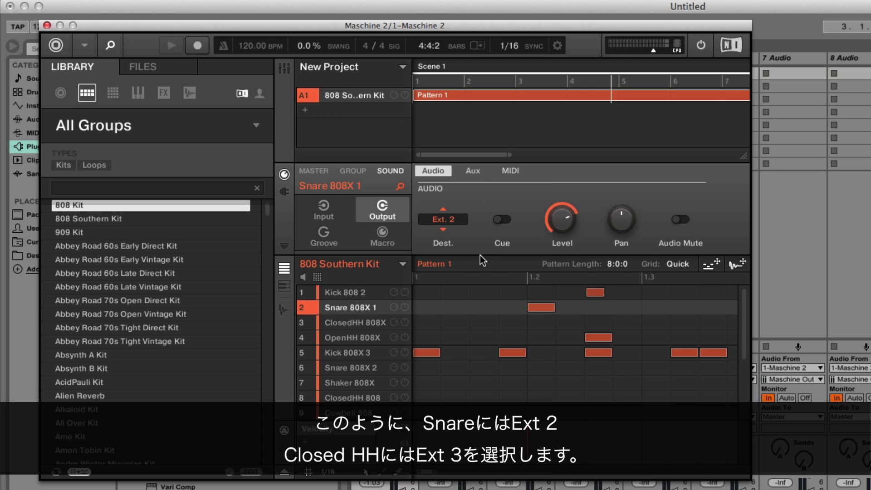
pyautogui.click(368, 327)
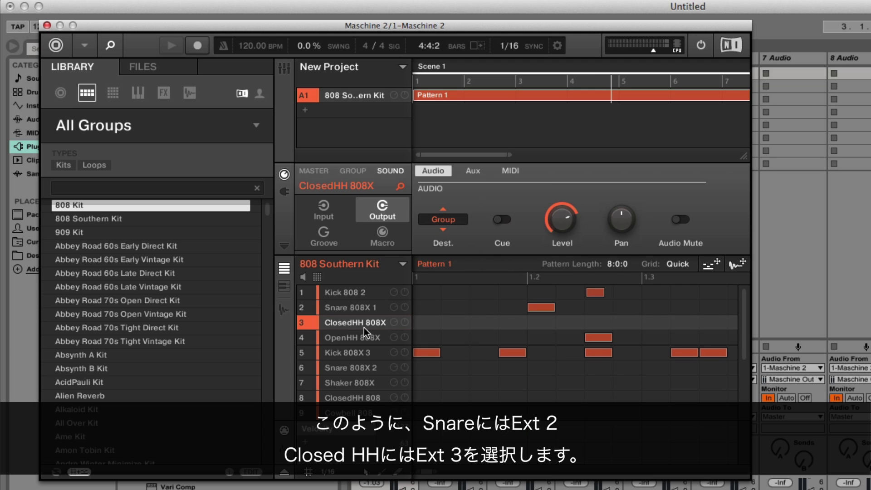
pyautogui.click(449, 222)
pyautogui.click(482, 270)
pyautogui.click(346, 340)
pyautogui.click(443, 219)
pyautogui.click(482, 285)
pyautogui.click(345, 352)
pyautogui.click(443, 219)
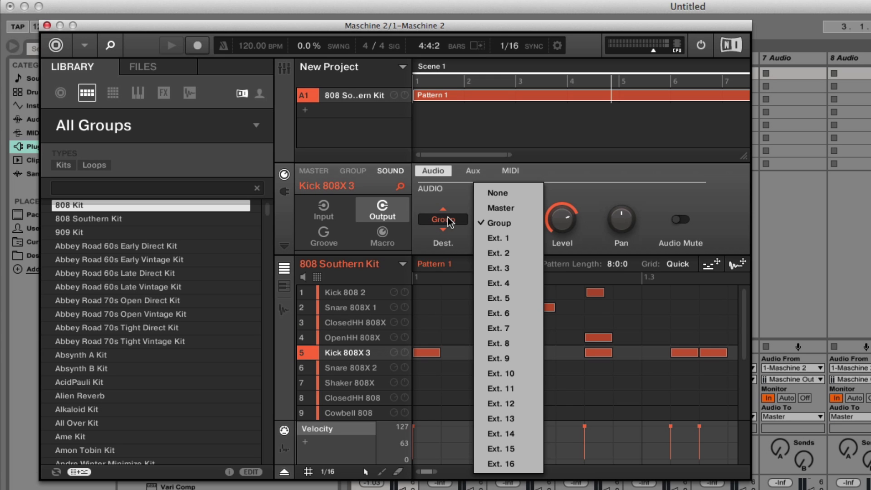
pyautogui.click(482, 299)
# Step: Route Snare 808X 2, Shaker 808X, ClosedHH 808 and Cowbell 808 to Ext. 6–9
pyautogui.click(345, 368)
pyautogui.click(444, 219)
pyautogui.click(483, 314)
pyautogui.click(345, 383)
pyautogui.click(444, 219)
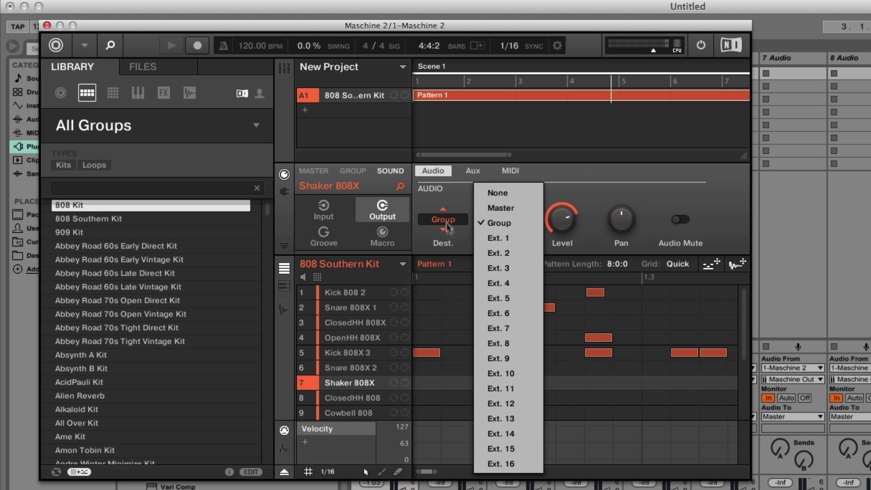
pyautogui.click(482, 328)
pyautogui.click(345, 397)
pyautogui.click(443, 219)
pyautogui.click(482, 343)
pyautogui.click(345, 412)
pyautogui.click(444, 220)
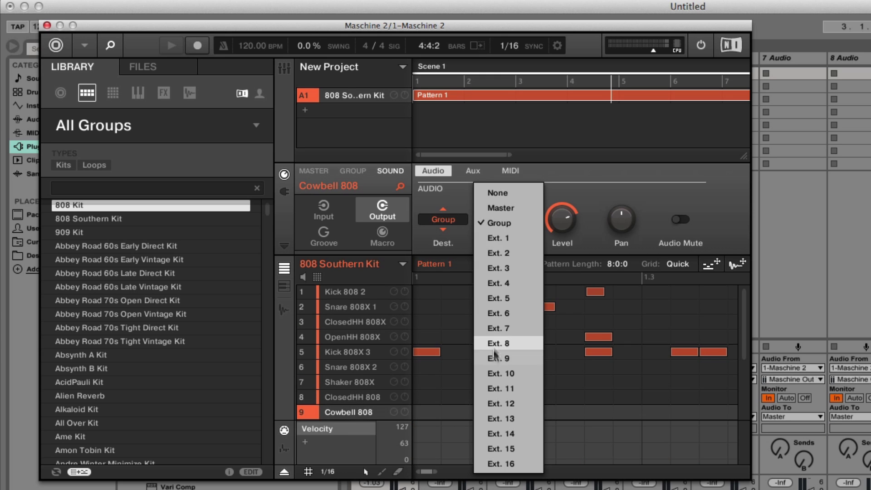
pyautogui.click(482, 357)
# Step: Route Clap 808X, HiTom 808X, HiTom 808 2 and Crash 808X to Ext. 10–13
pyautogui.scroll(-3, 749, 335)
pyautogui.click(345, 321)
pyautogui.click(443, 219)
pyautogui.click(495, 373)
pyautogui.click(345, 337)
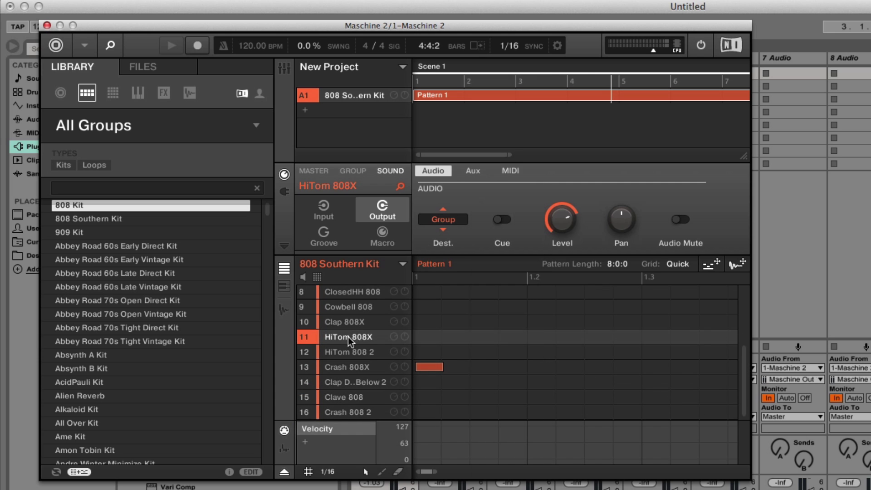
pyautogui.click(443, 220)
pyautogui.click(499, 388)
pyautogui.click(345, 352)
pyautogui.click(443, 219)
pyautogui.click(499, 404)
pyautogui.click(345, 367)
pyautogui.click(444, 219)
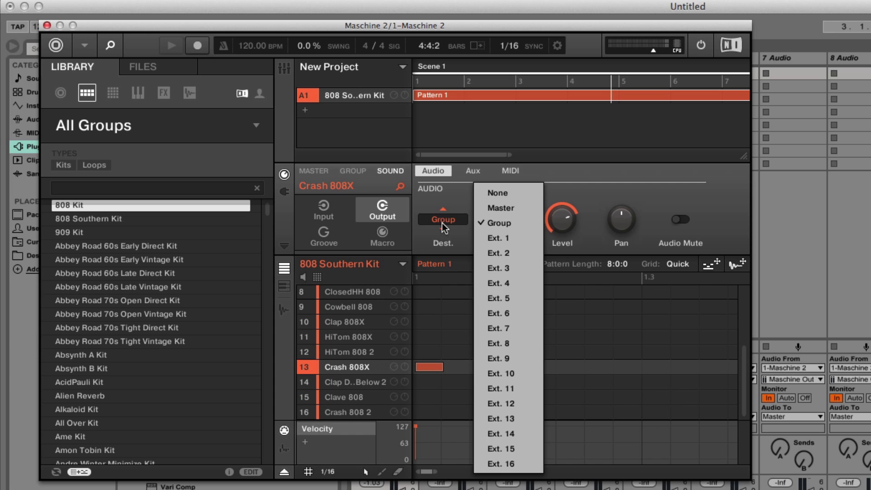
pyautogui.click(499, 418)
# Step: Route the slot 14 clap, Clave 808 and Crash 808 2 to Ext. 14–16
pyautogui.click(345, 383)
pyautogui.click(443, 219)
pyautogui.click(499, 433)
pyautogui.click(345, 397)
pyautogui.click(443, 220)
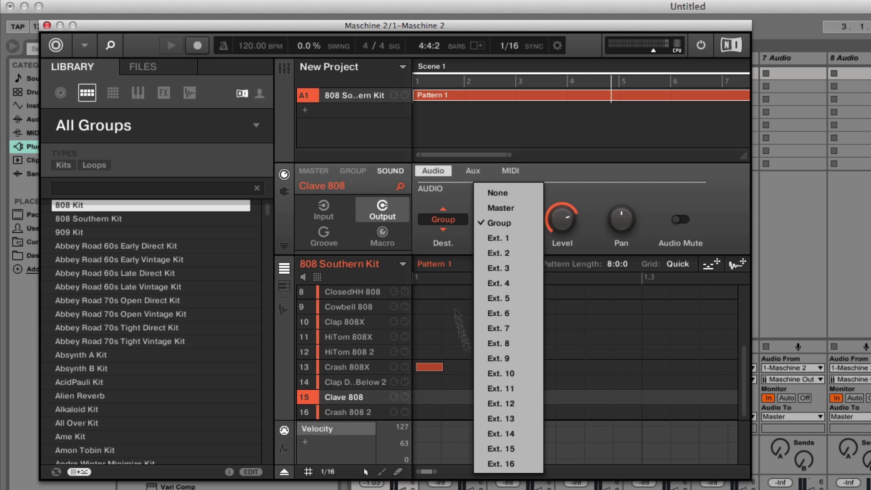
pyautogui.click(500, 449)
pyautogui.click(356, 413)
pyautogui.click(444, 219)
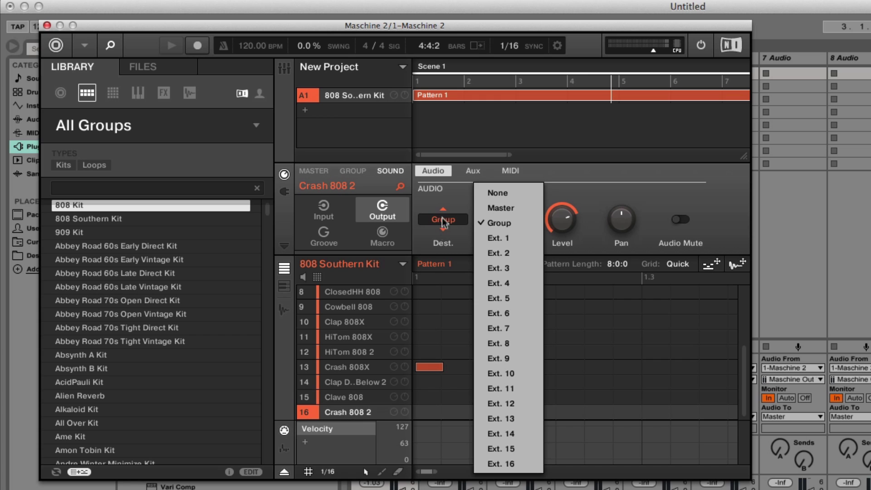
pyautogui.click(499, 463)
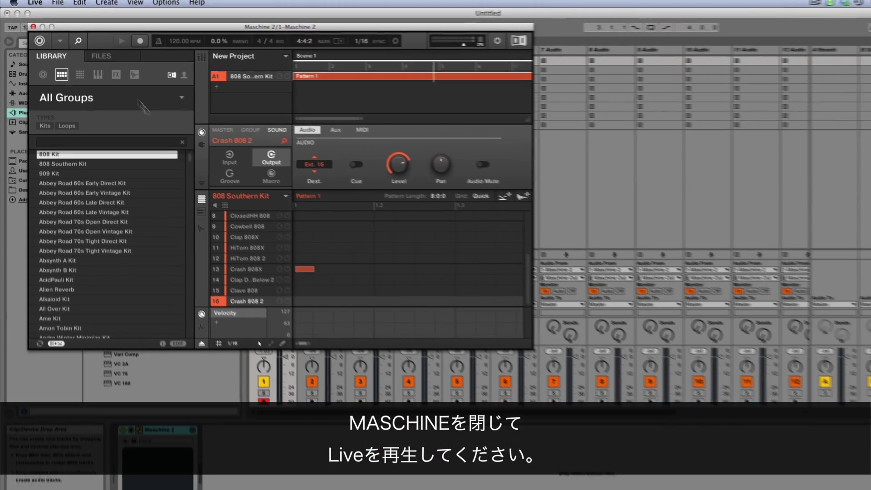
# Step: Close Maschine 2, start playback of the Live set, and solo track 2
pyautogui.click(33, 27)
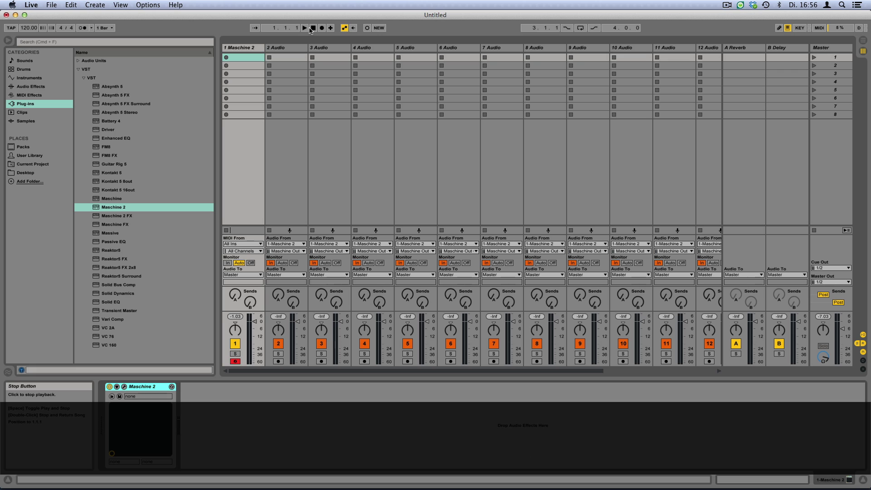
pyautogui.click(305, 28)
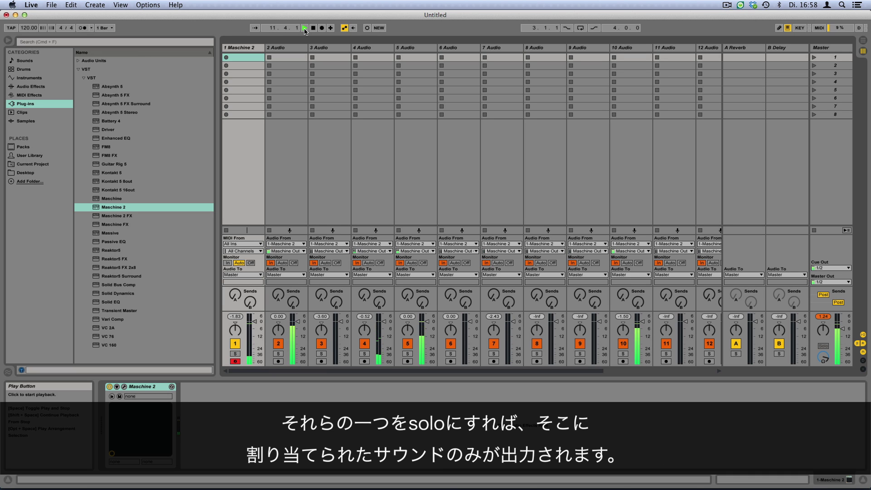
pyautogui.click(278, 355)
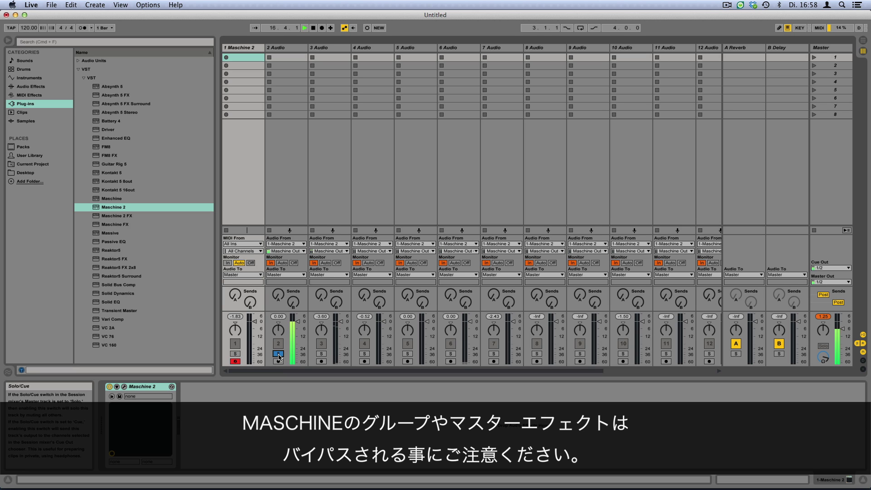
# Step: Unsolo track 2 and show Audio Effects in the browser's Categories list
pyautogui.click(278, 354)
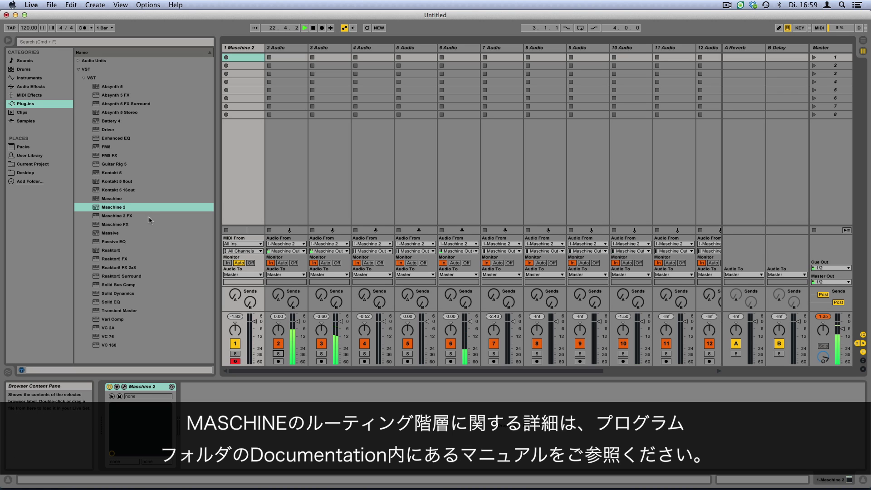
pyautogui.click(27, 87)
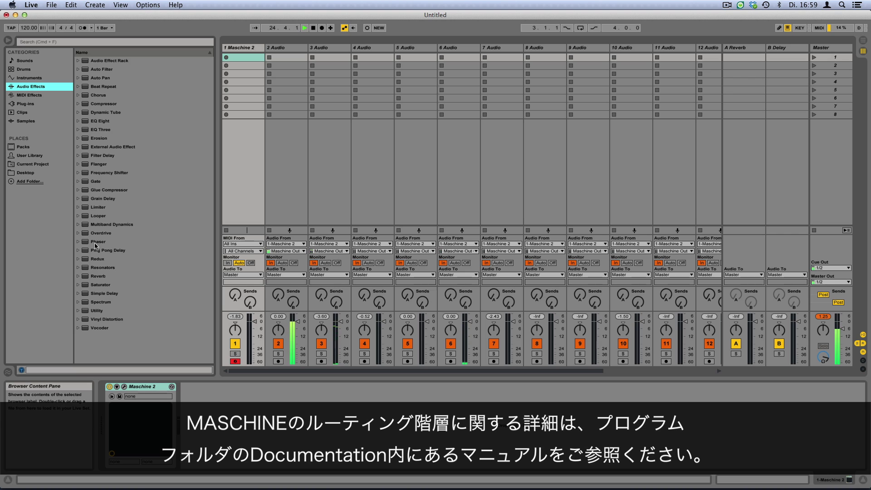
# Step: Drag Simple Delay onto track 2 and focus the device in Device View
pyautogui.moveTo(104, 293); pyautogui.dragTo(285, 48)
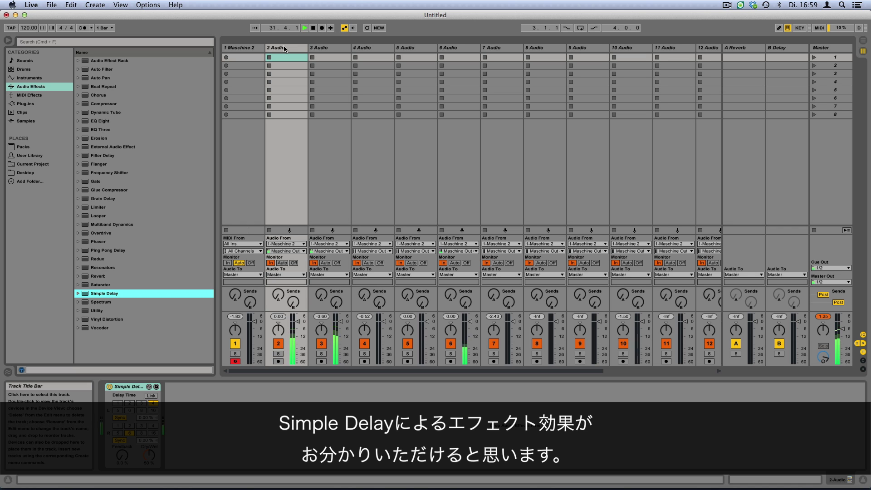
pyautogui.click(109, 389)
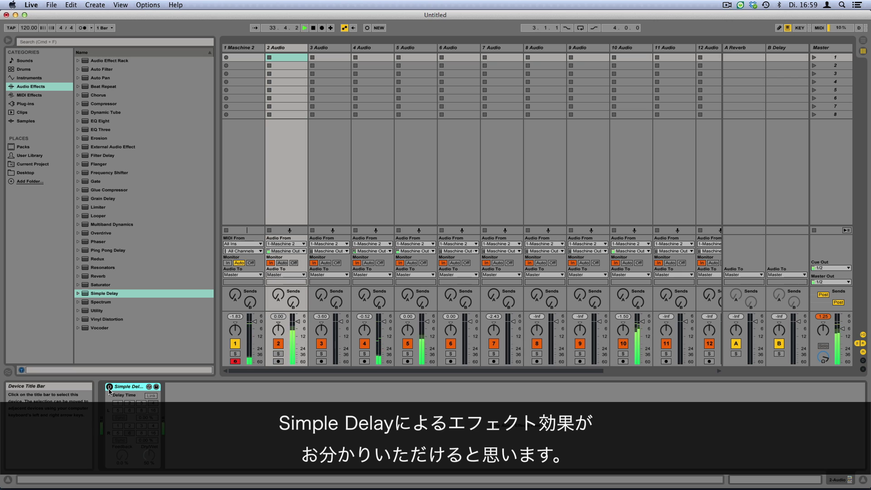